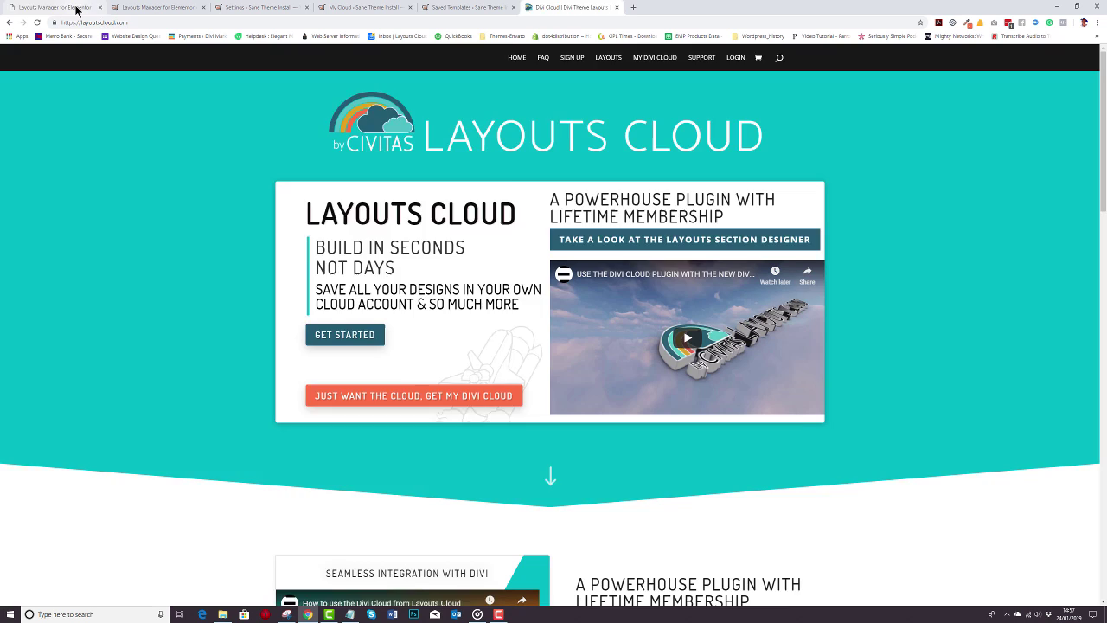
Compare the Layouts Cloud site for Divi with the Layouts Manager site for Elementor and open the latter's layouts directory
click(74, 7)
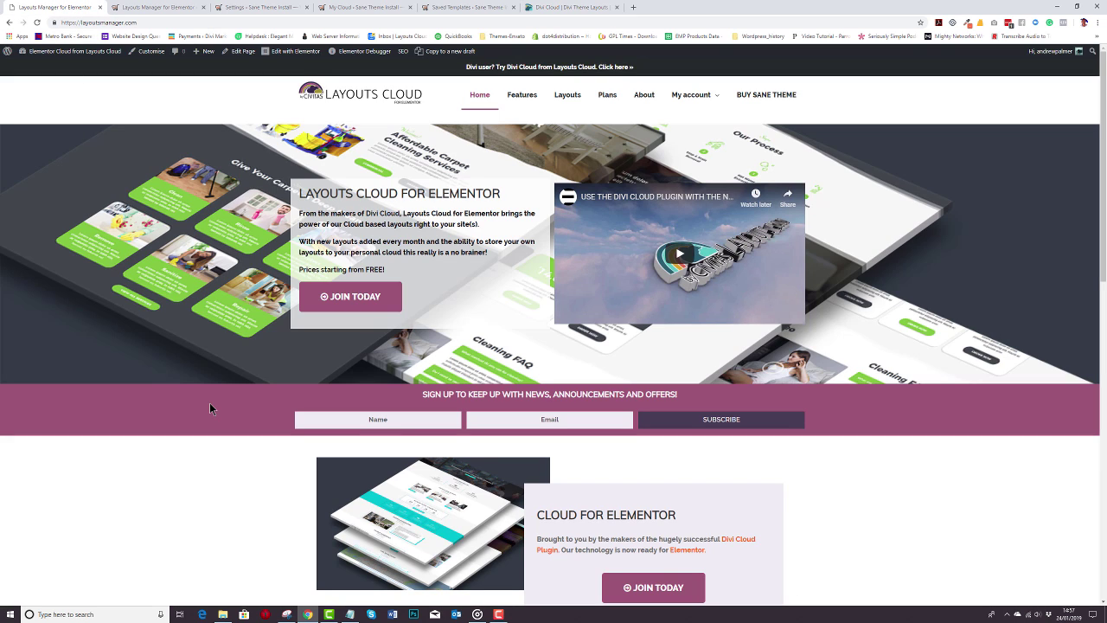
click(584, 9)
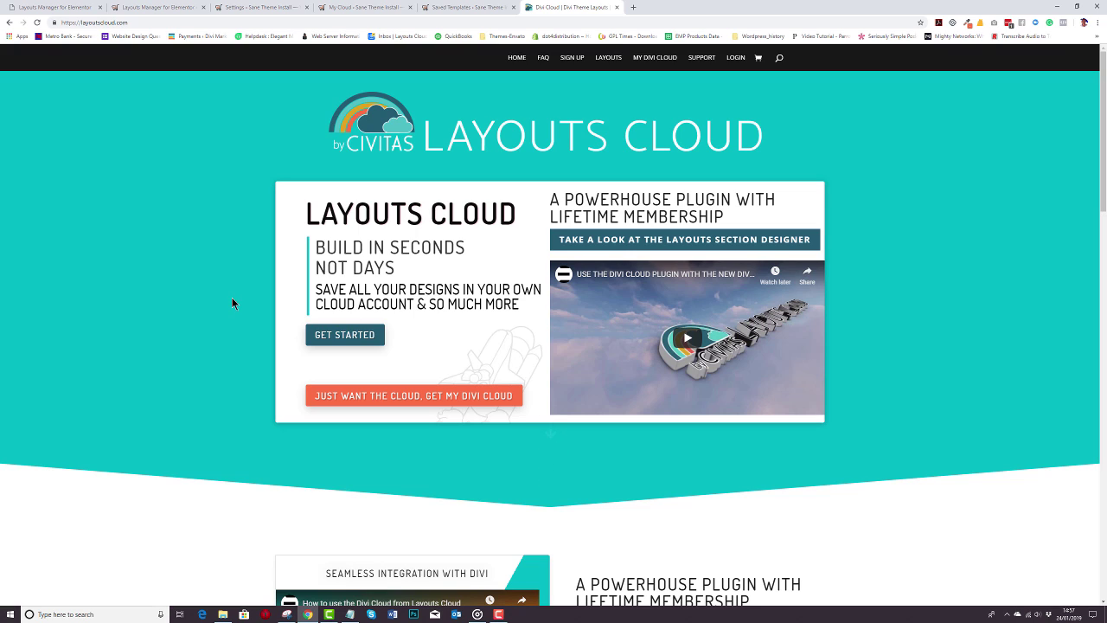
click(64, 9)
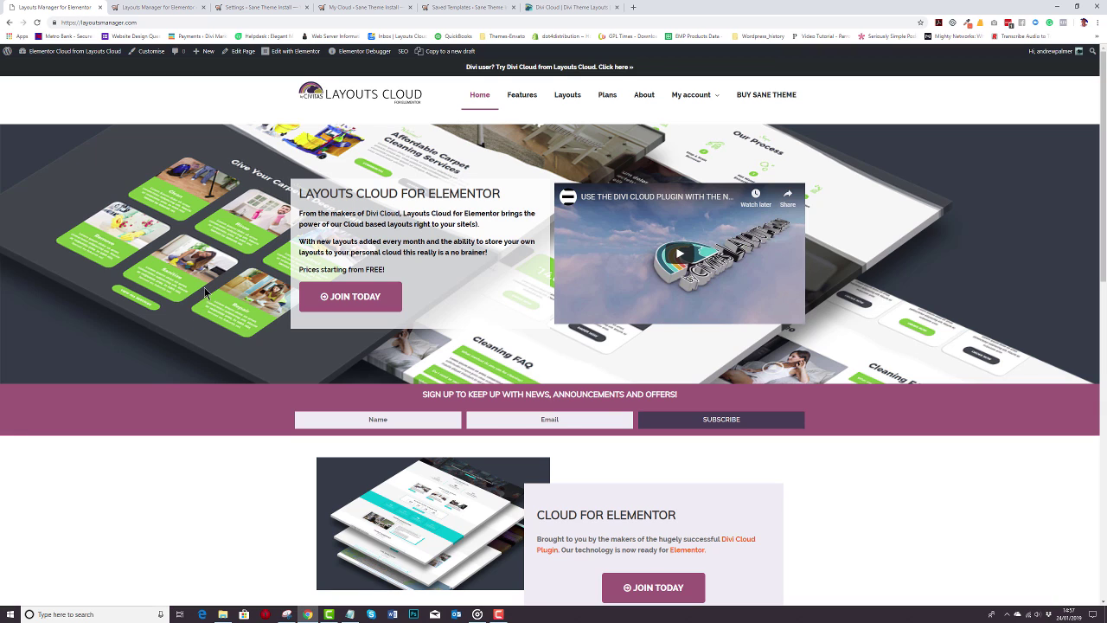
click(567, 96)
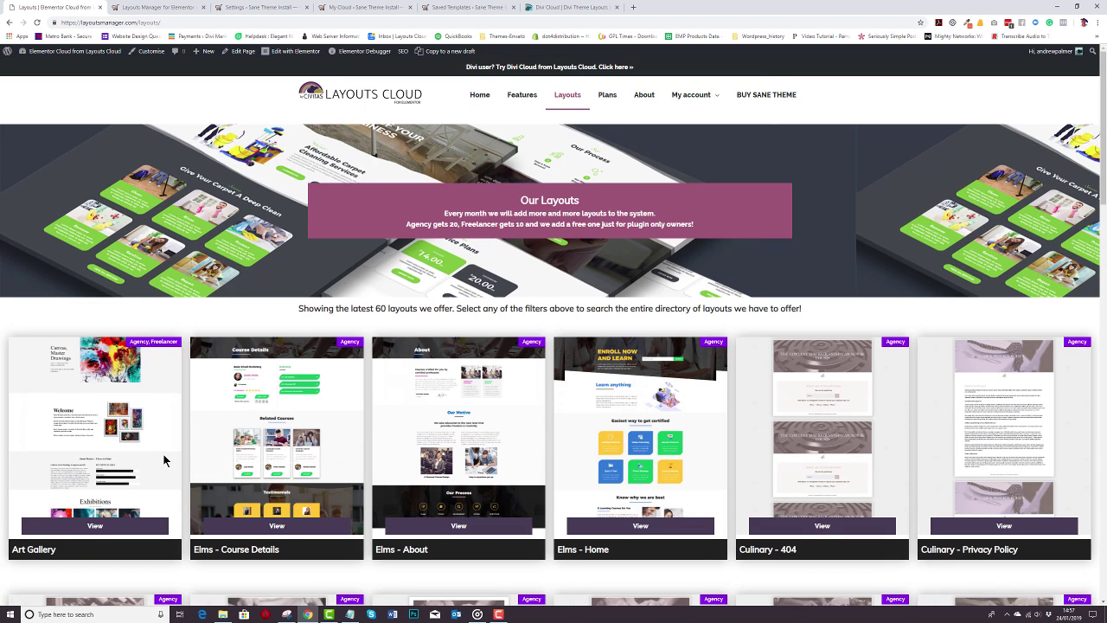
Look through the available layouts in the Layouts Manager for Elementor plugin in the WordPress admin
click(159, 9)
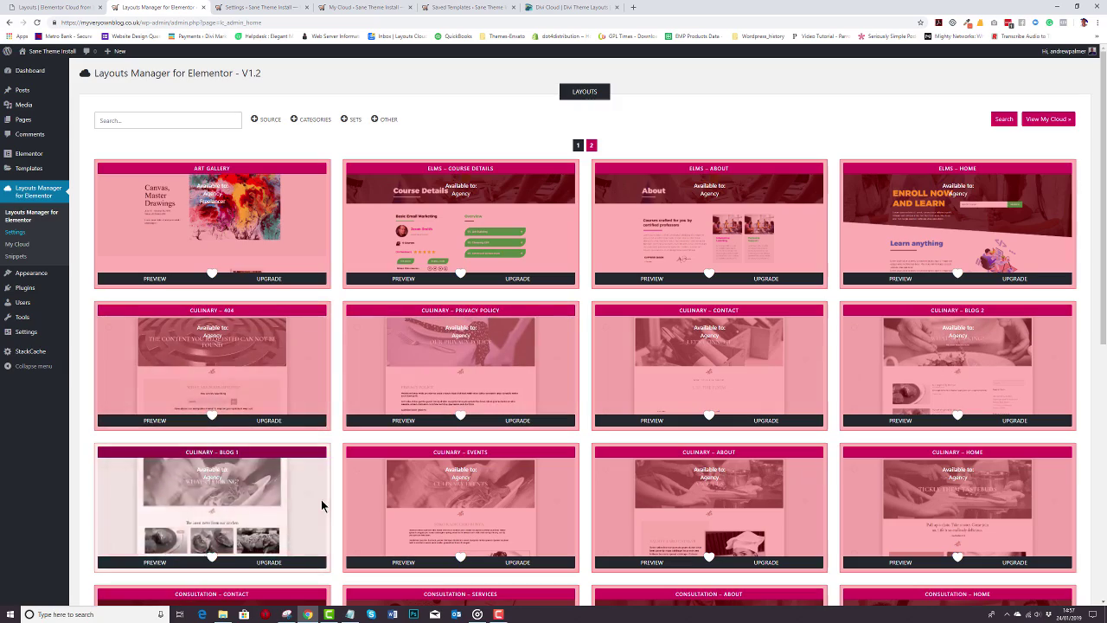
scroll(321, 506, down, 6)
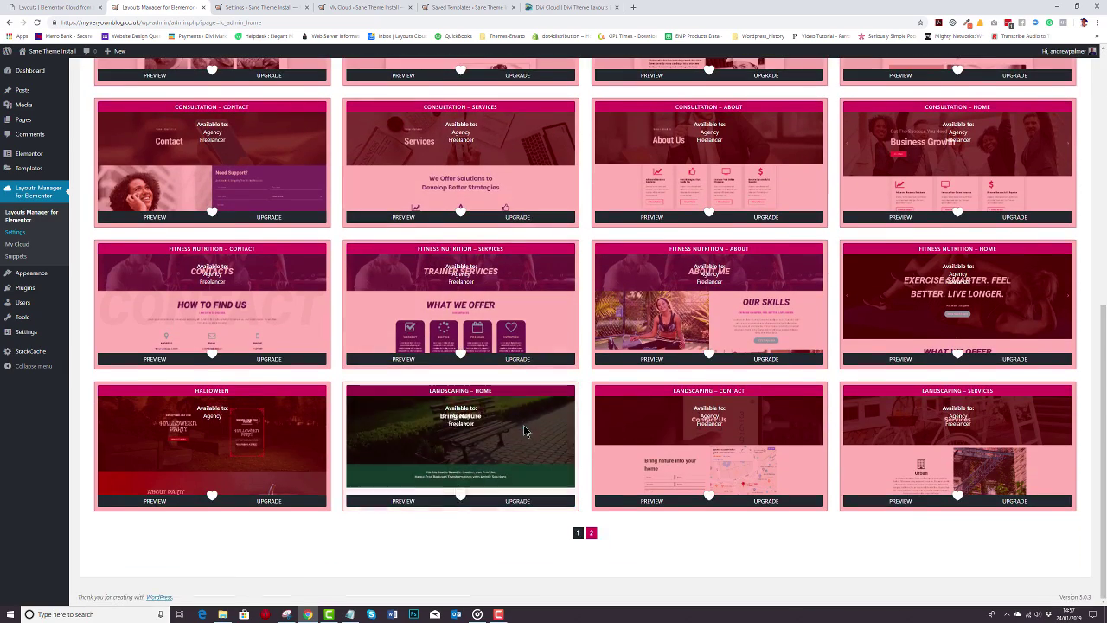
scroll(524, 431, up, 6)
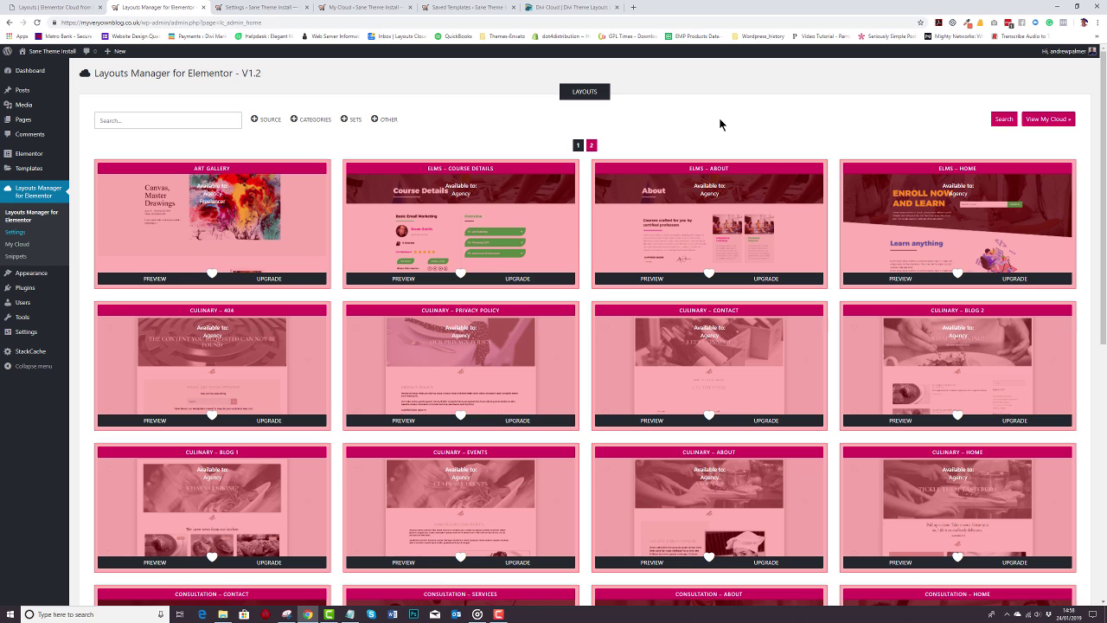
Create a new WordPress page and open it in the Elementor editor
mouse_move(25, 124)
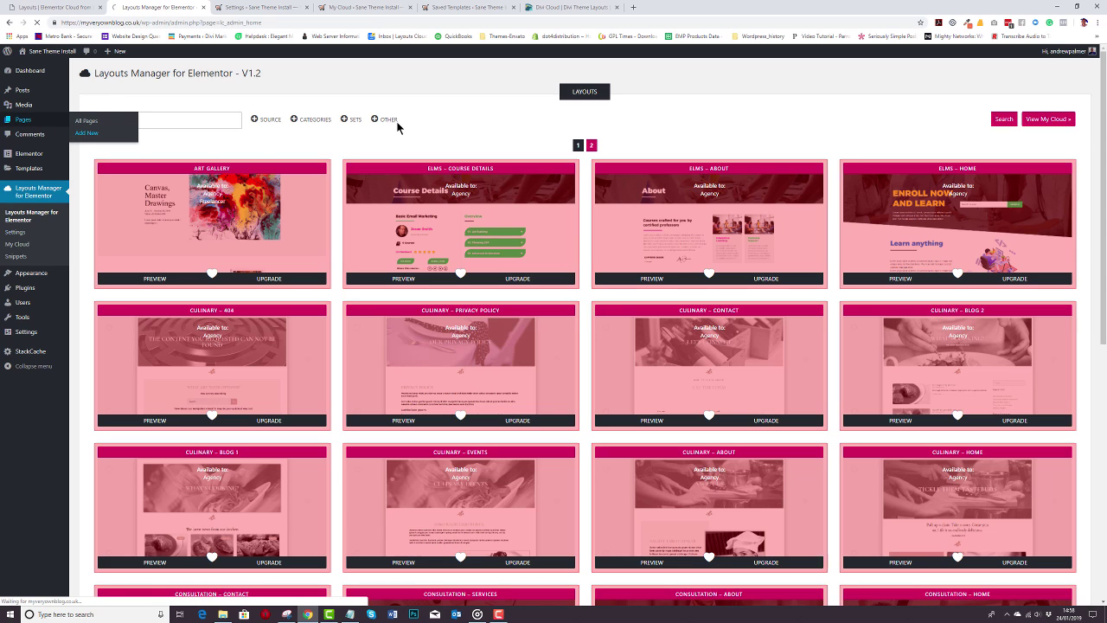
click(84, 134)
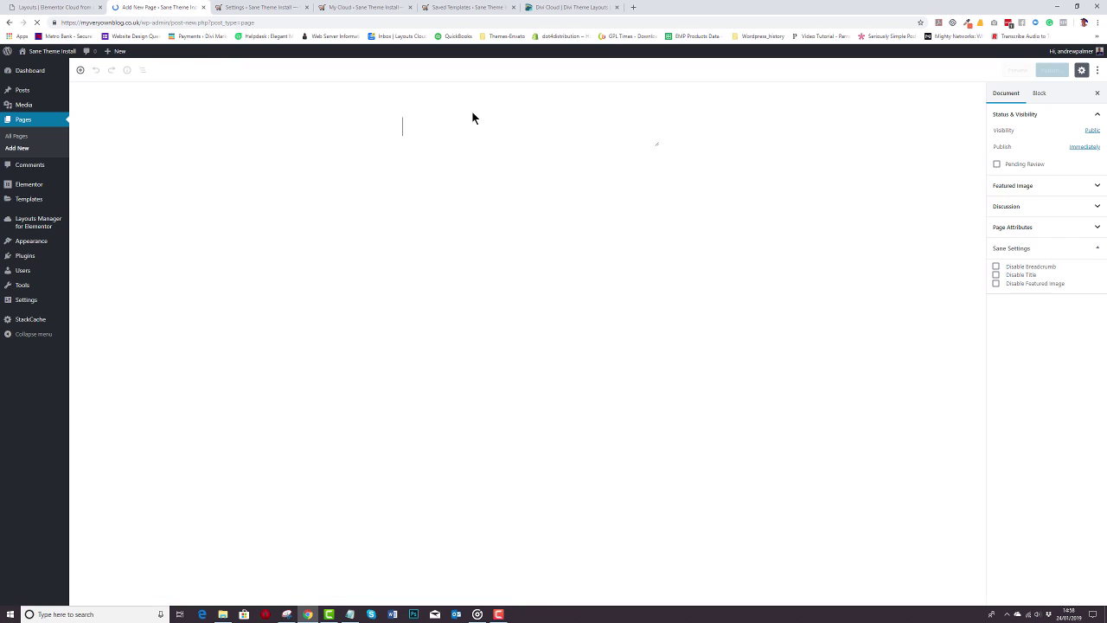
click(190, 70)
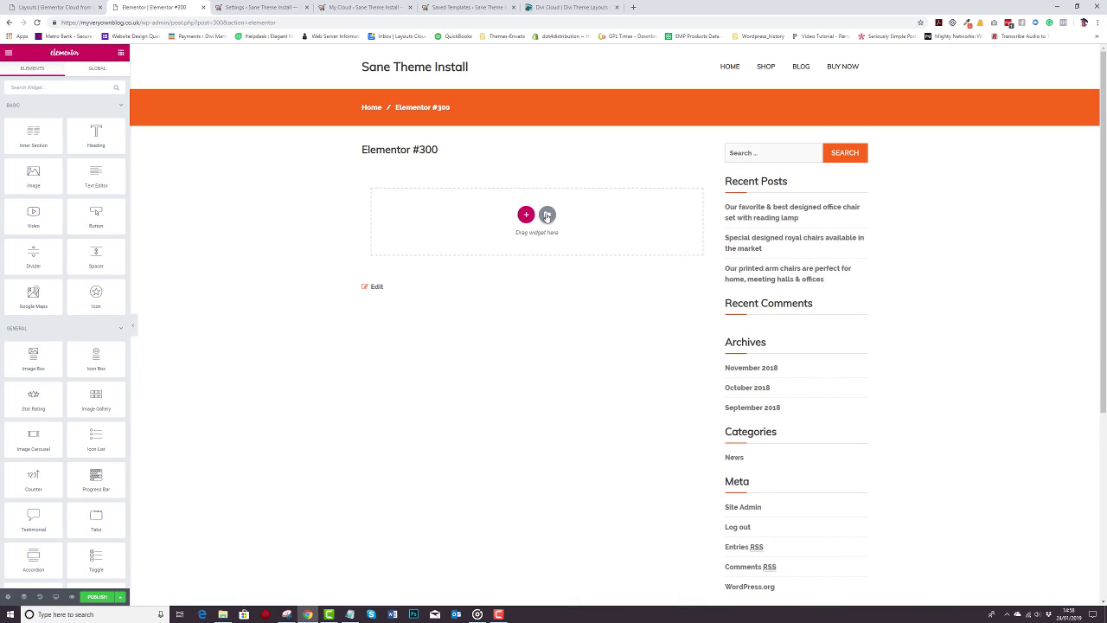
Load a saved layout from My Cloud into the page through the Layouts Manager for Elementor section of the template library
click(547, 216)
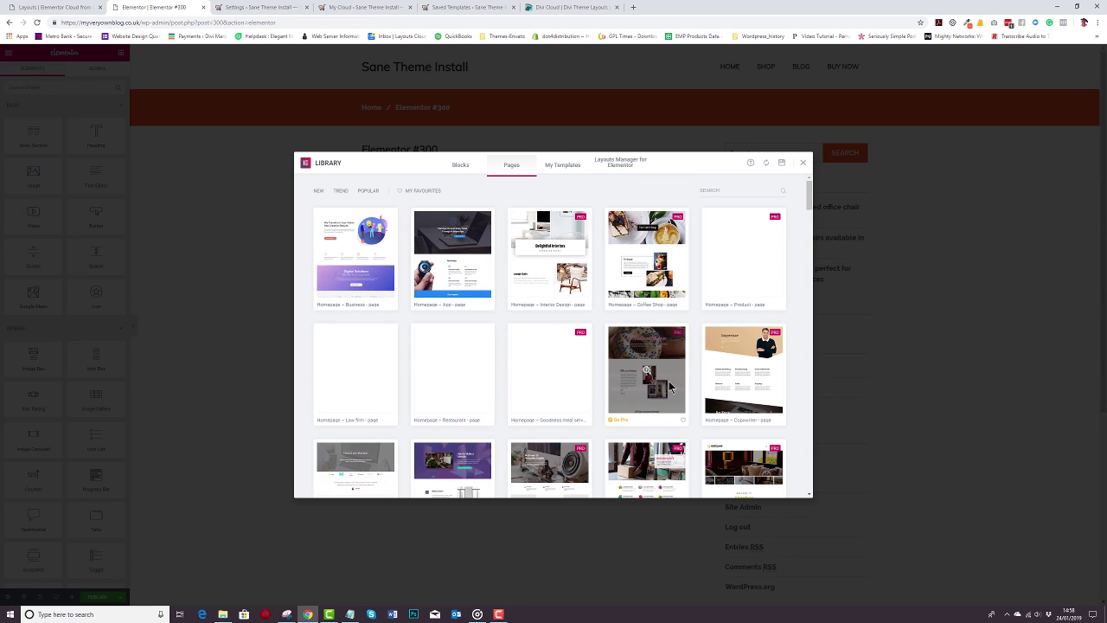
click(628, 167)
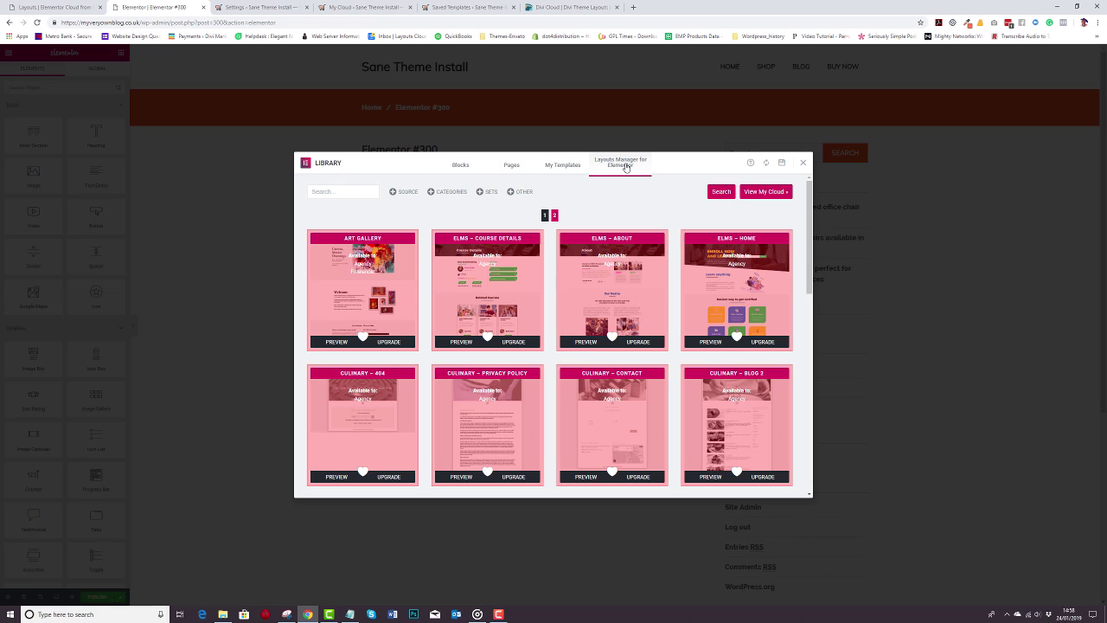
click(761, 191)
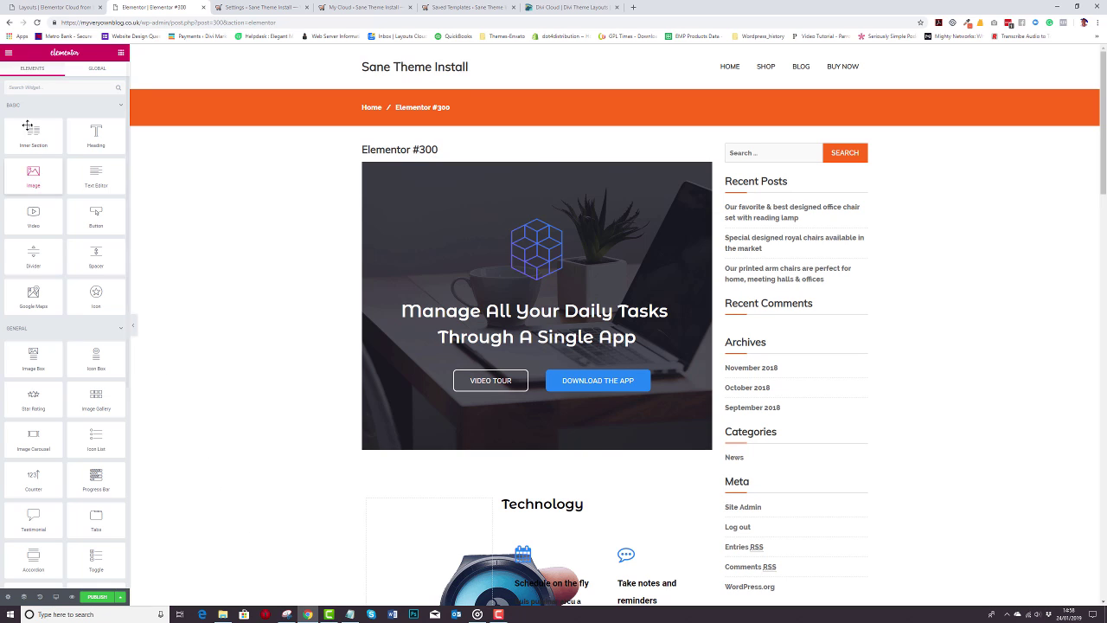
Exit the Elementor editor to the WordPress dashboard without saving the page changes
click(8, 53)
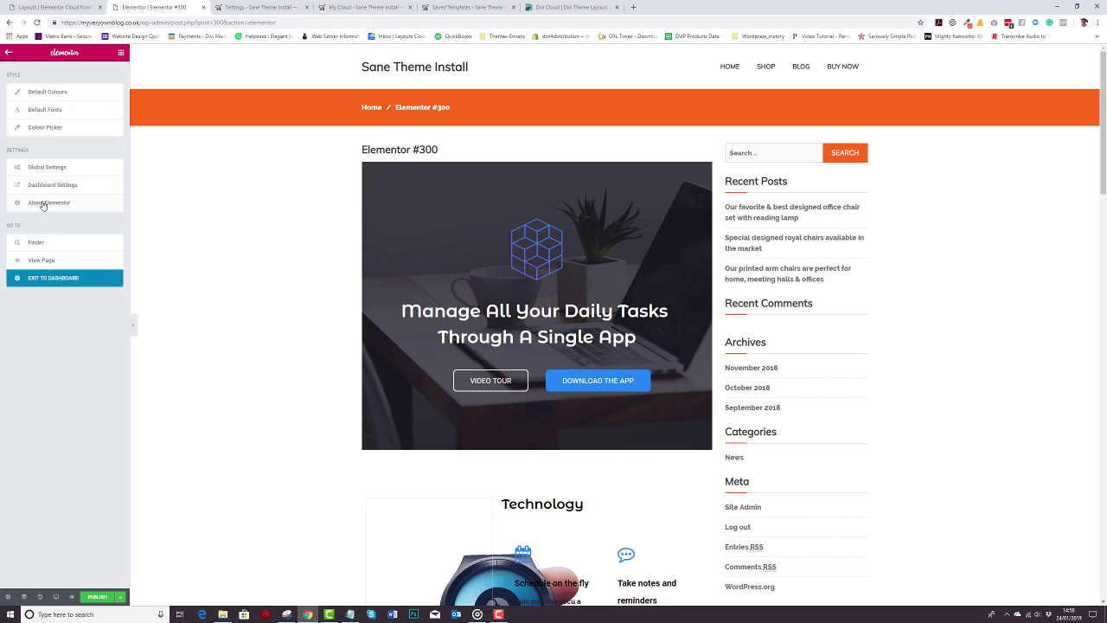
click(53, 278)
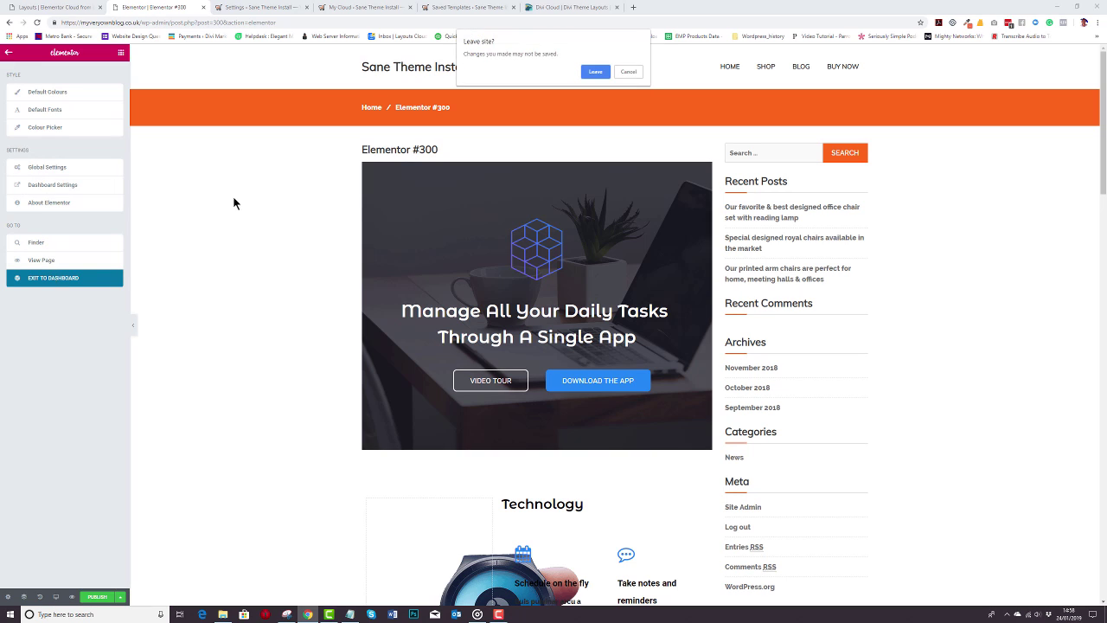
click(594, 71)
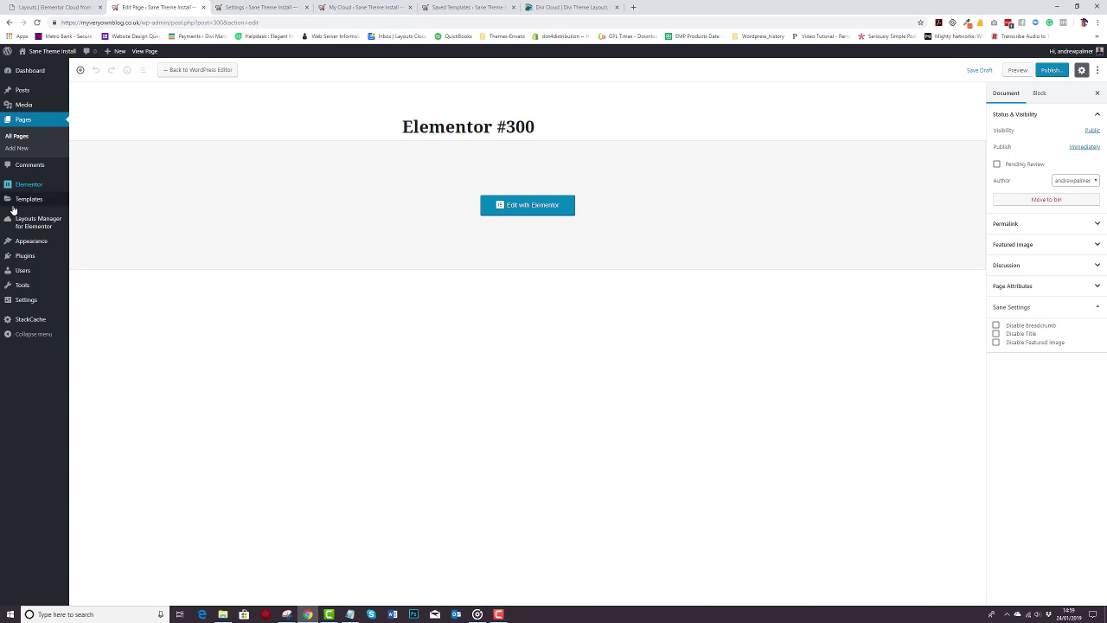
Add and save a Layouts Manager snippet named "Code Snippet 1" with sample content beginning "Any code you like in"
mouse_move(70, 226)
click(82, 265)
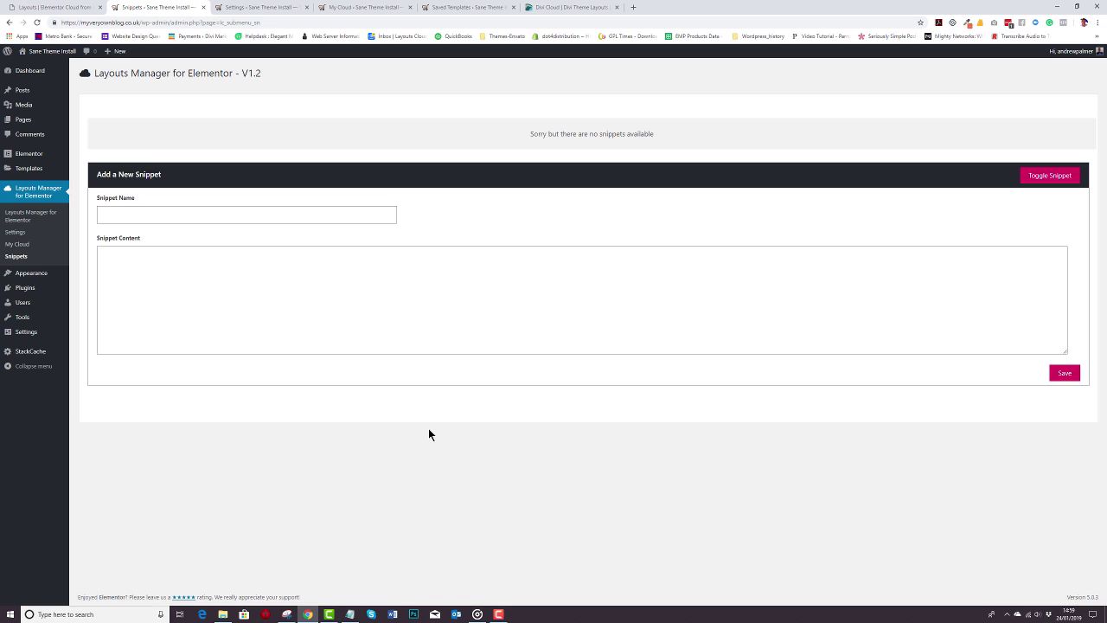
click(164, 215)
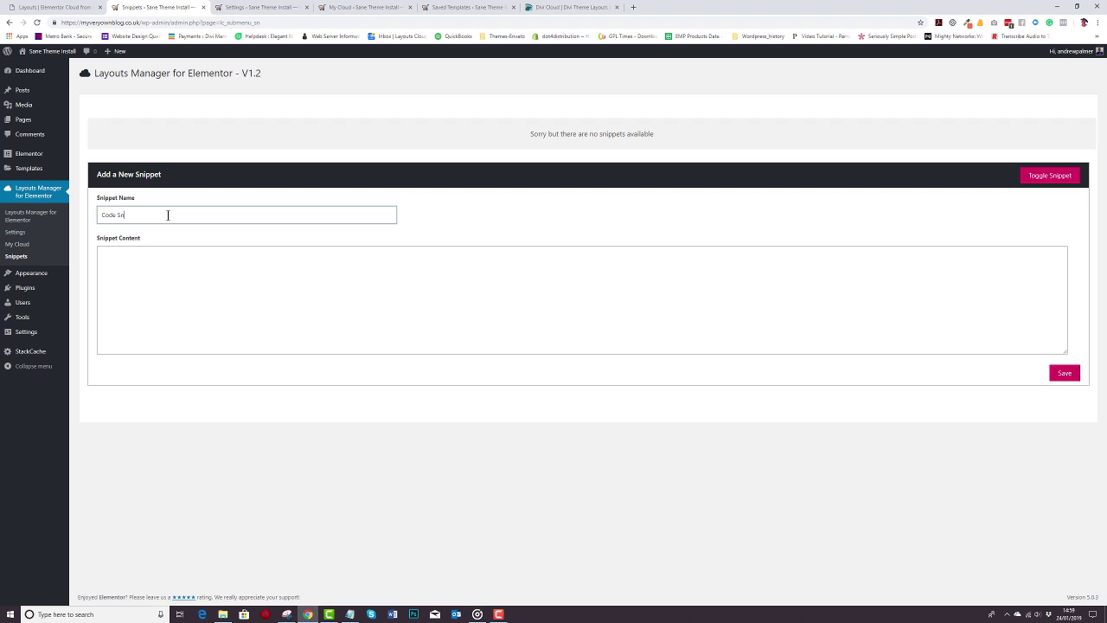
text(Code Snippet 1)
key(Tab)
text(Any)
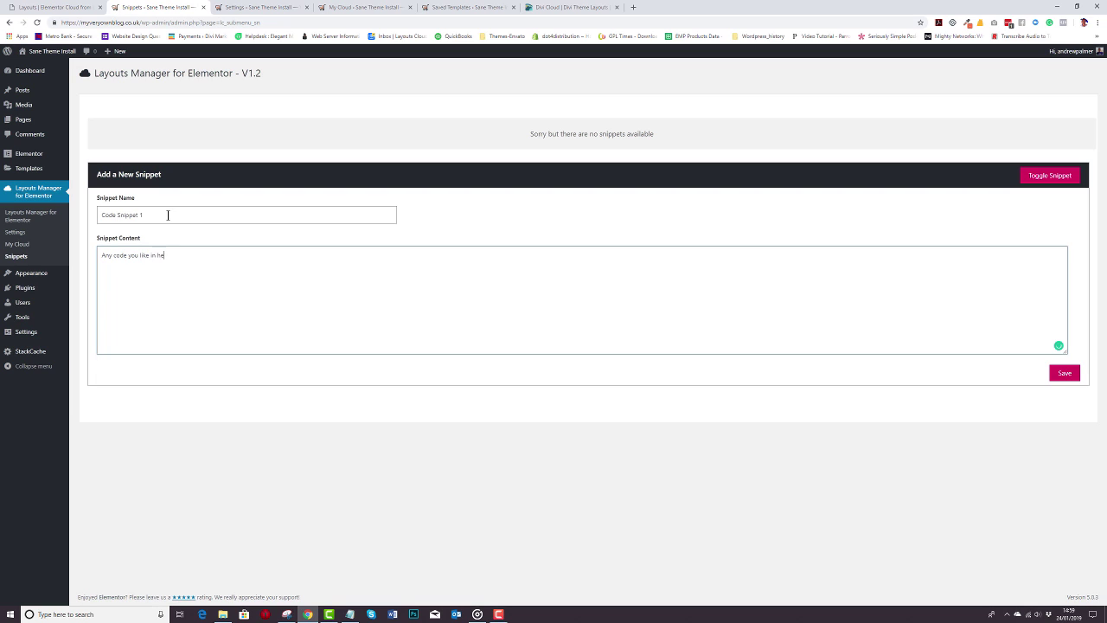
click(1073, 373)
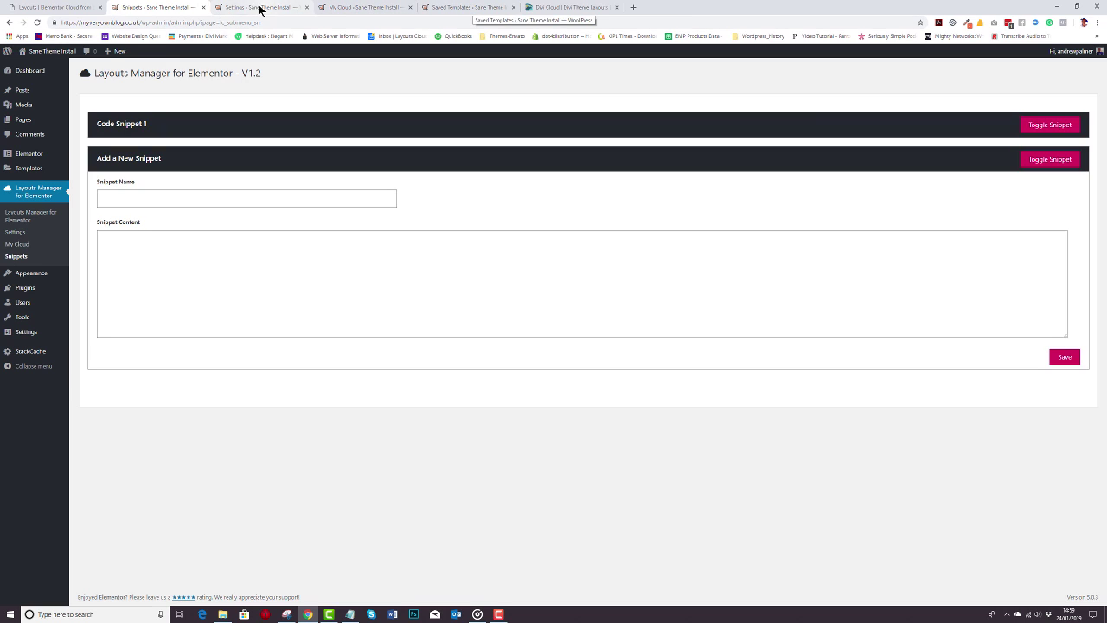
In the Layouts Manager settings, replace the white-label plugin name with the owner's full name followed by "cloud"
click(22, 233)
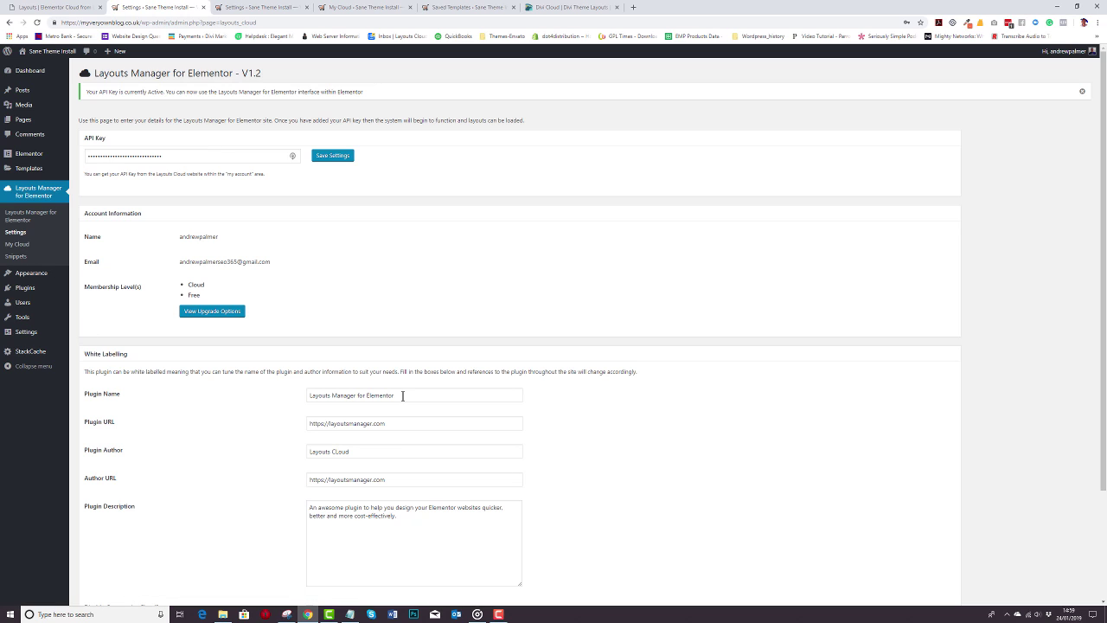
click(403, 396)
key(ctrl+a)
text(And)
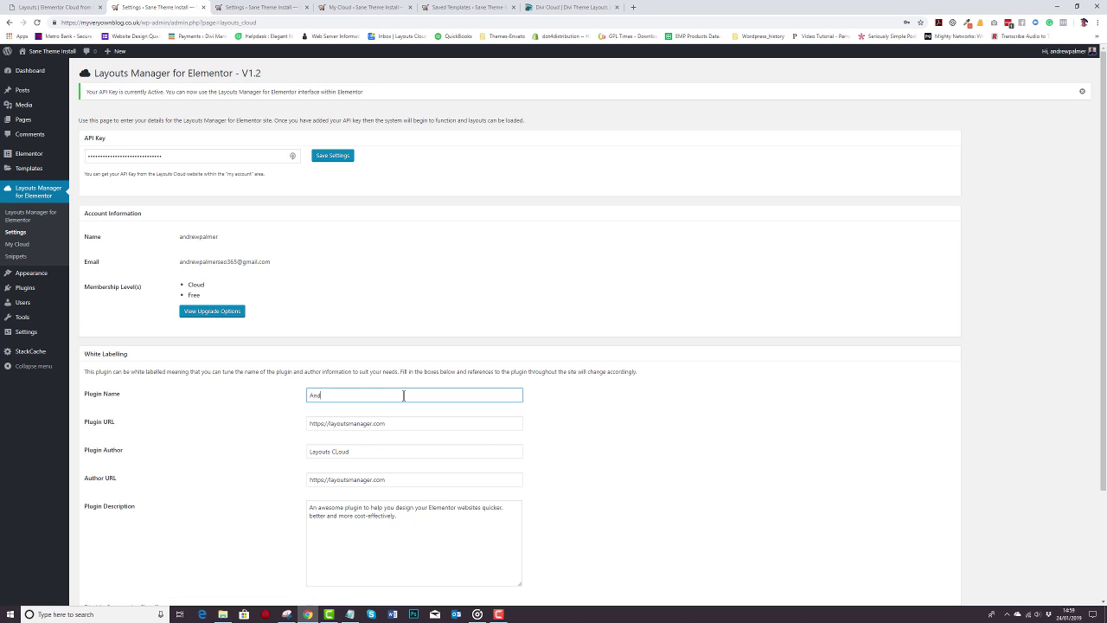
text(rew Palmer cloud)
key(Tab)
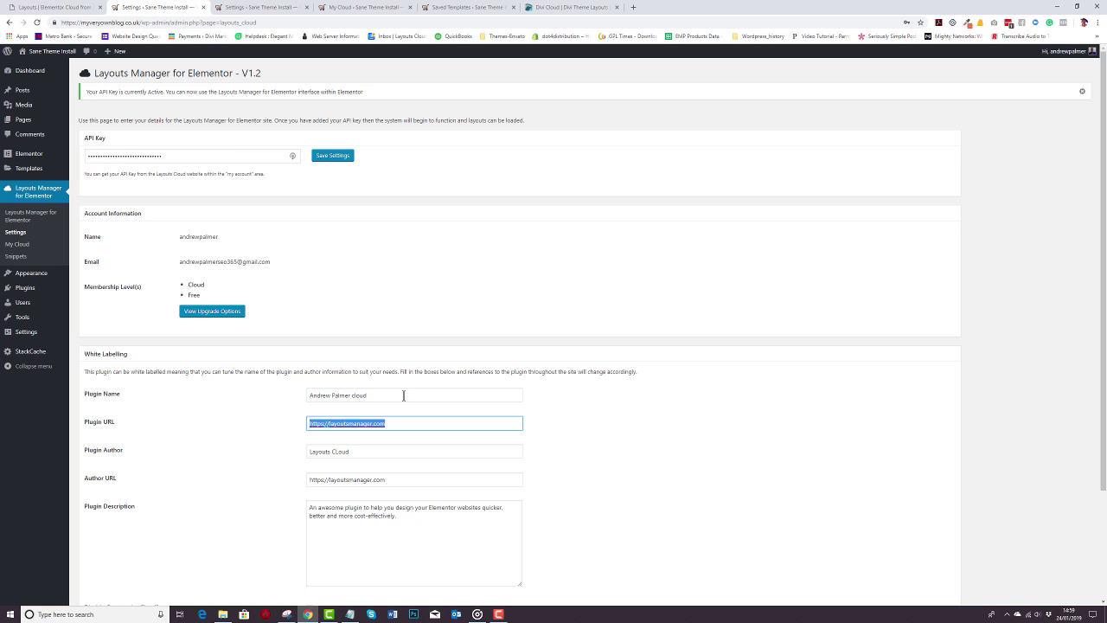
text(https)
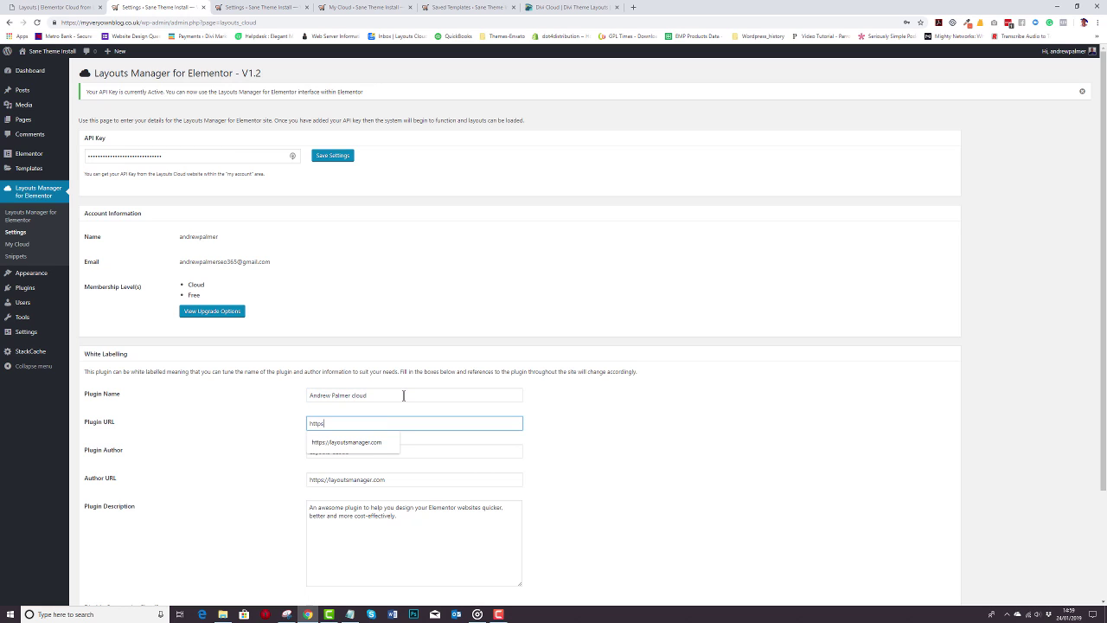
text(://l)
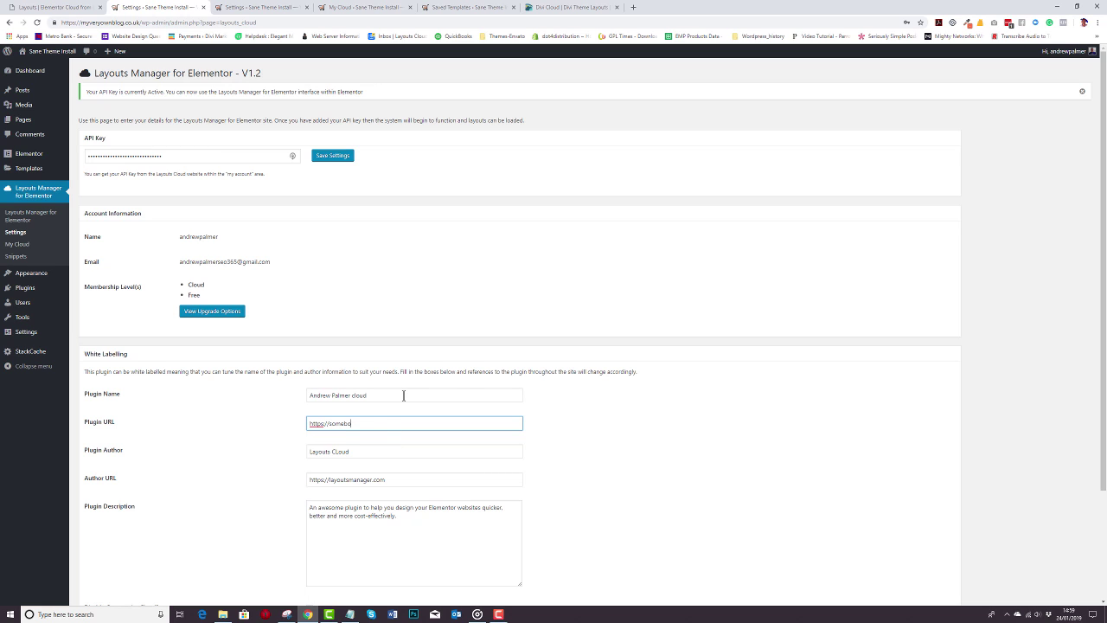
text(omebodyshero.co.uk)
key(Tab)
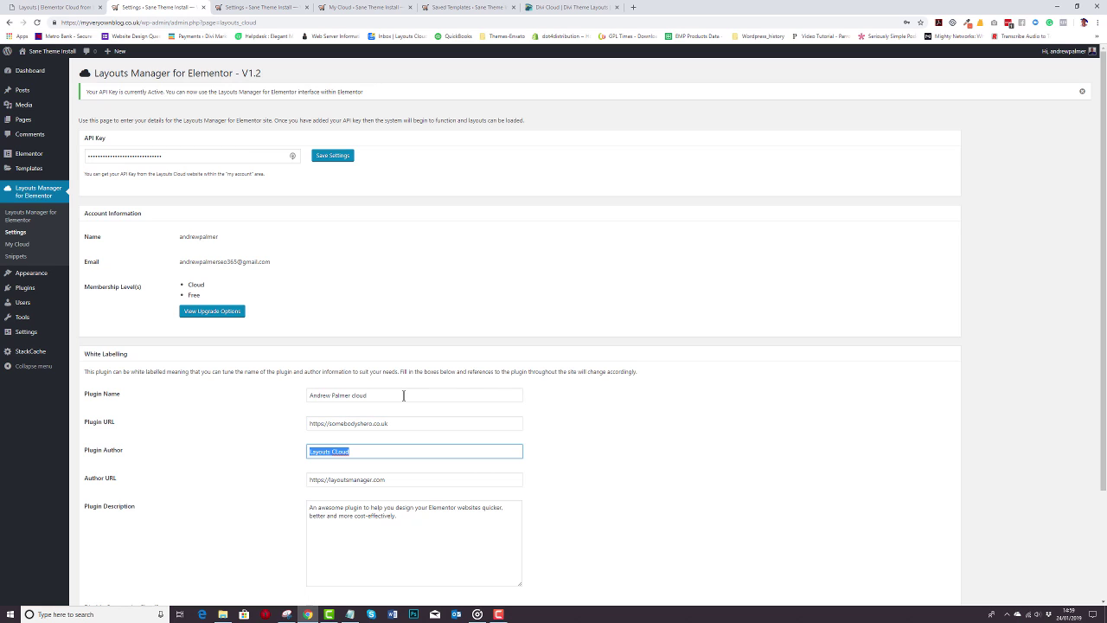
Set the plugin author to "AP Cloud" and save the white labelling settings
text(AP)
scroll(260, 432, down, 3)
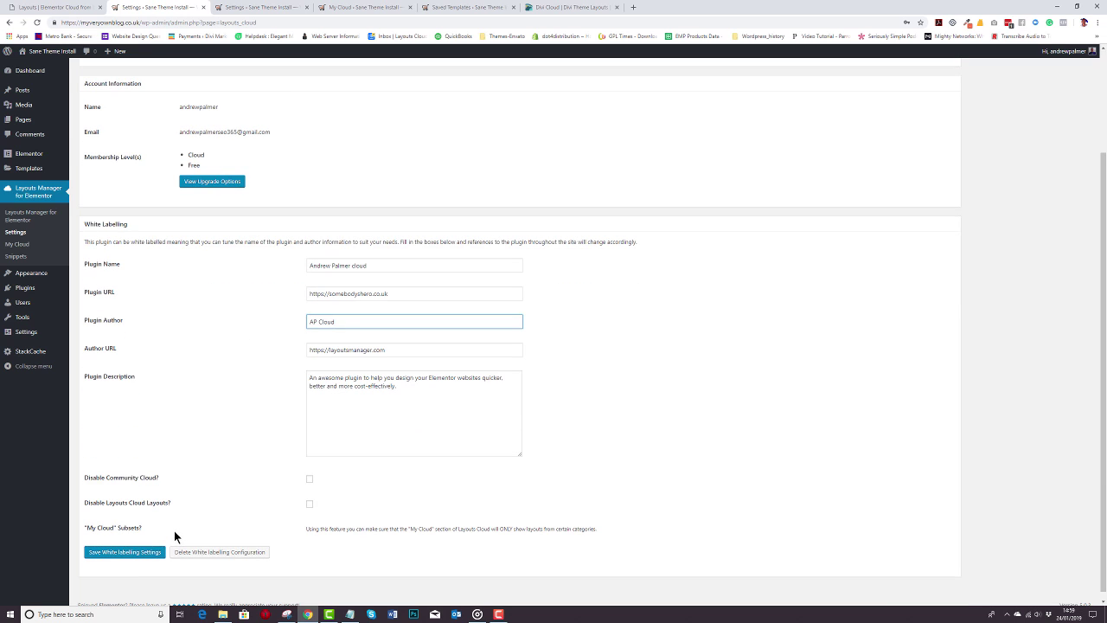
click(150, 552)
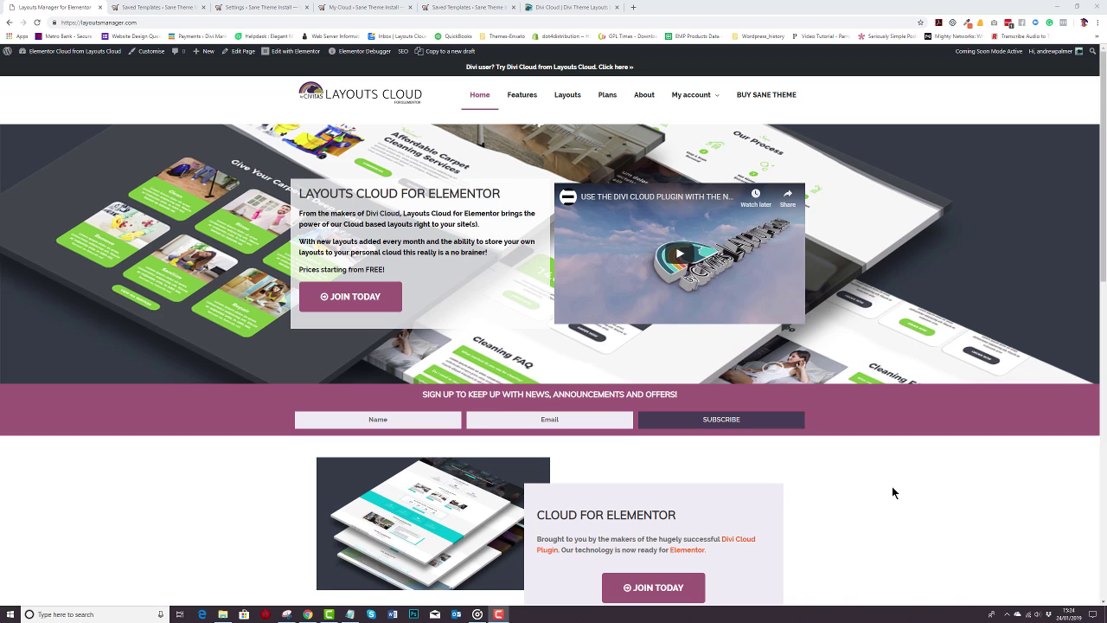
Review the monthly and annual membership plans and their pricing on the layoutsmanager.com site
click(607, 97)
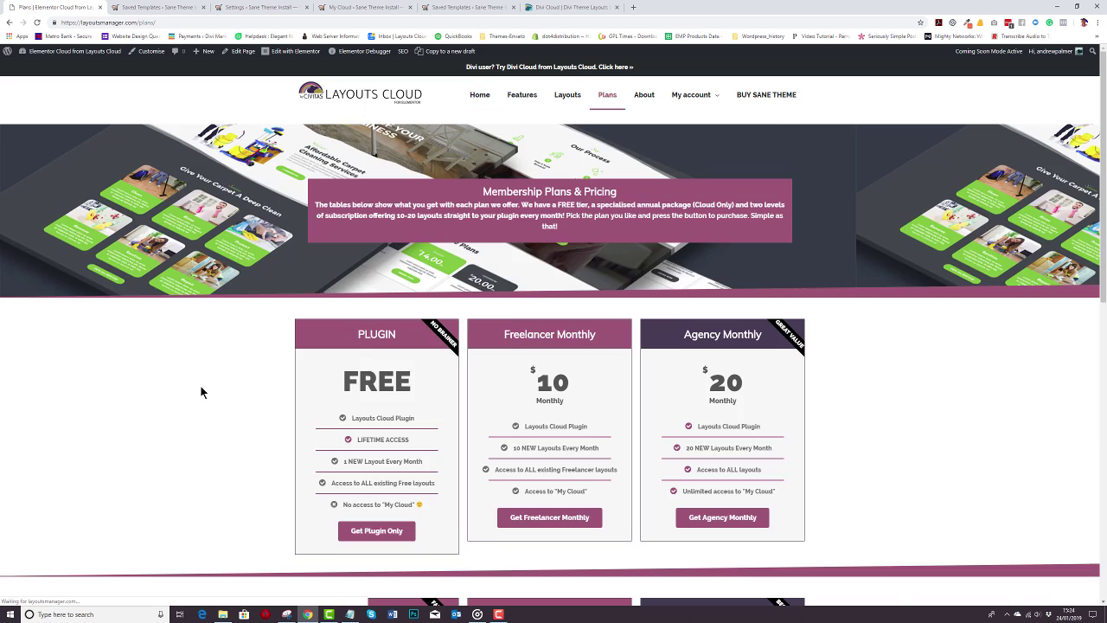
scroll(208, 364, down, 2)
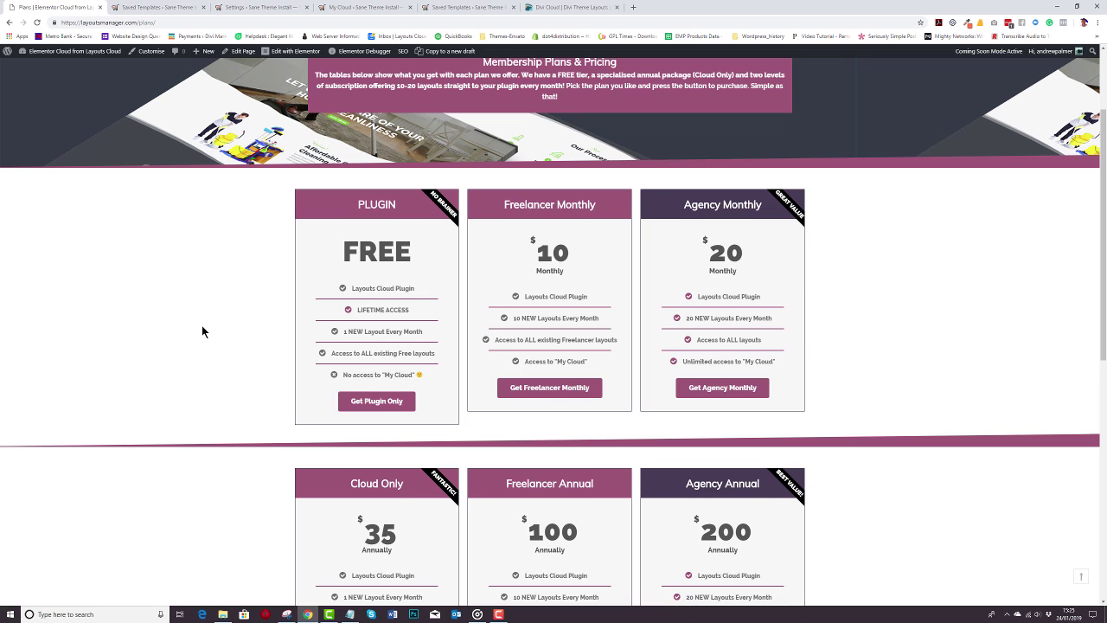
scroll(232, 407, down, 3)
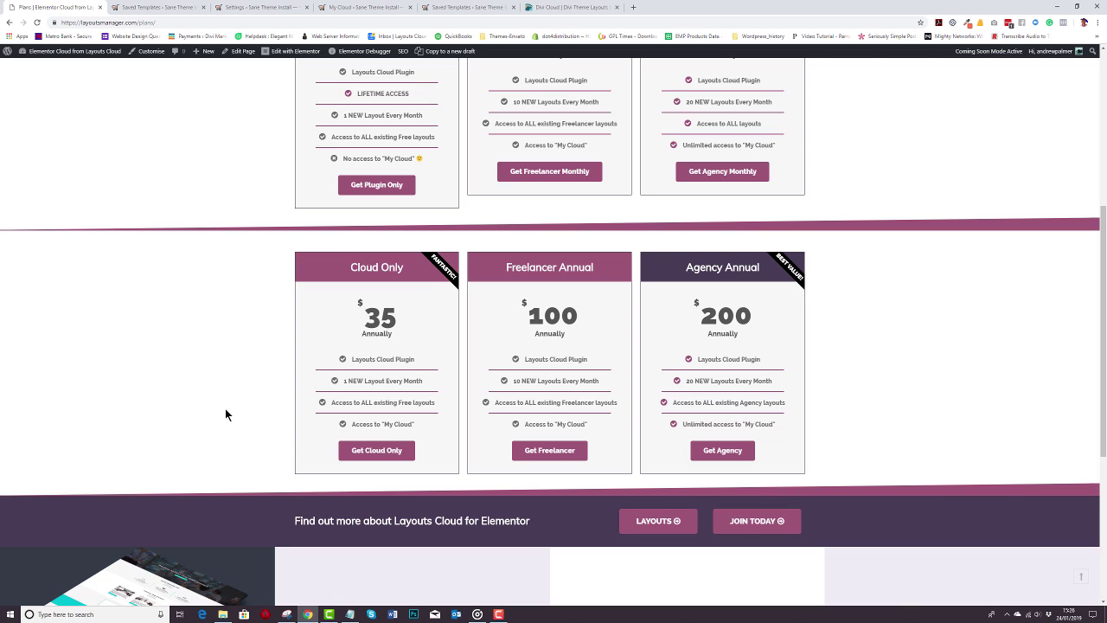
scroll(854, 399, up, 5)
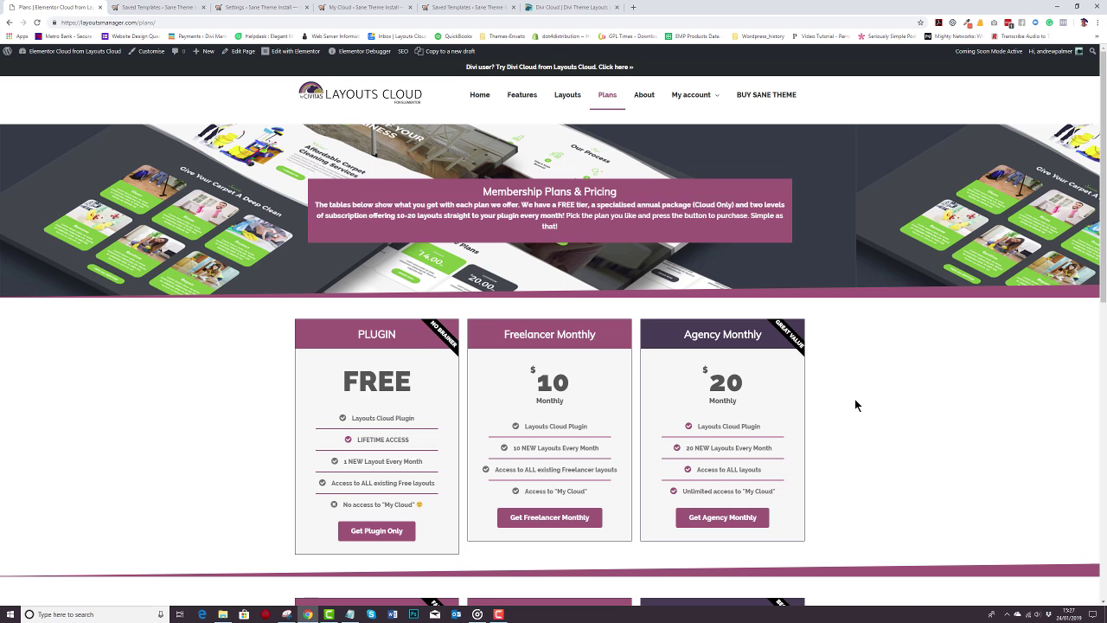